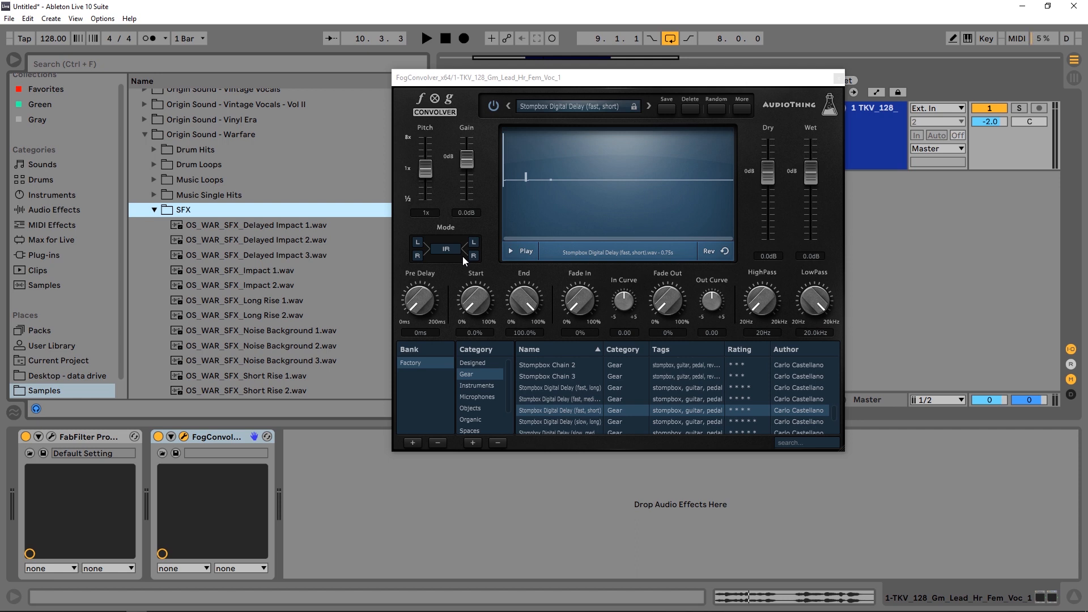
- Load the Aluminium Foil 2 preset from the Objects category, then audition it on the track and play its impulse response
{"action": "scroll", "coordinate": [544, 399], "scroll_direction": "down", "scroll_amount": 3}
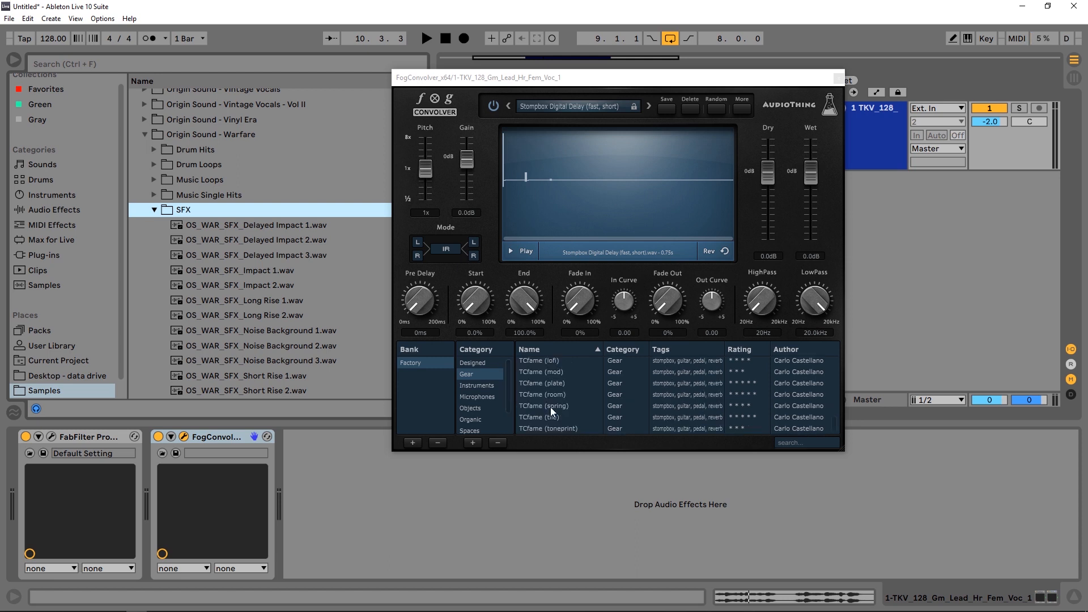
{"action": "left_click", "coordinate": [471, 408]}
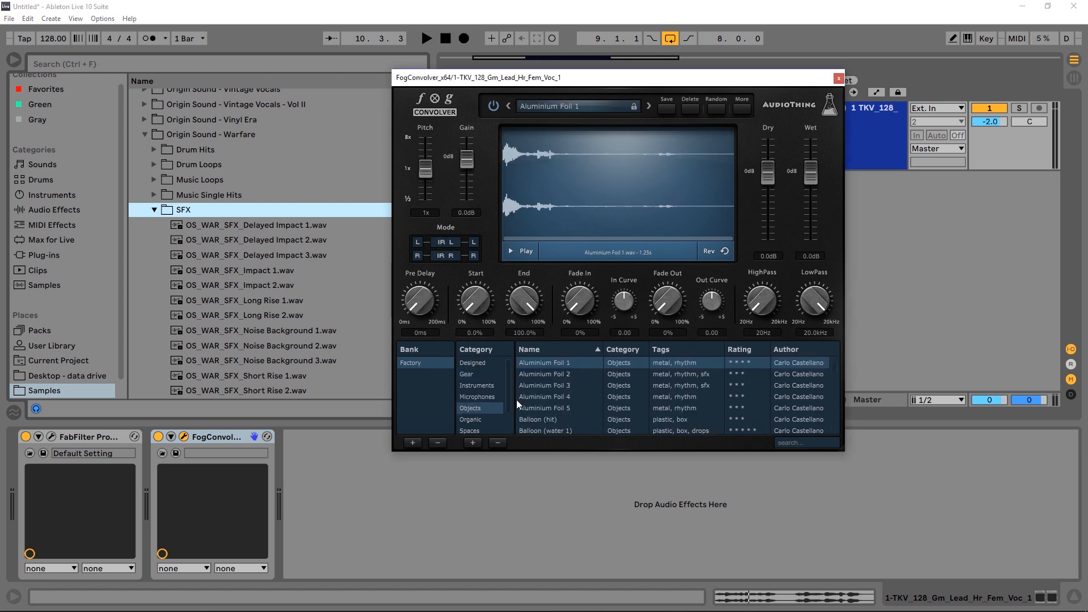
{"action": "left_click", "coordinate": [553, 373]}
{"action": "key", "text": "space"}
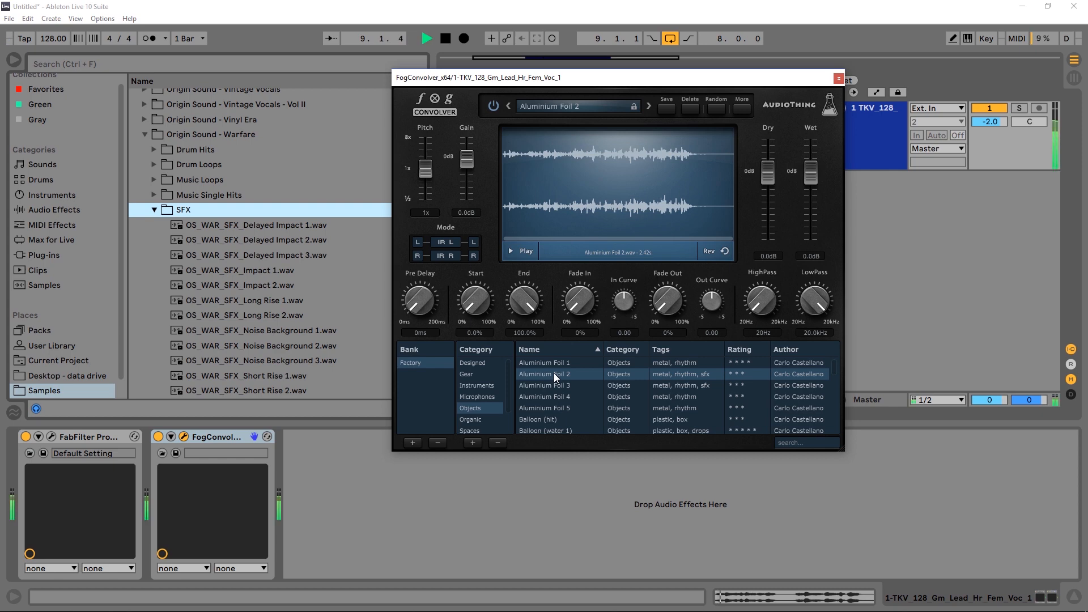
{"action": "key", "text": "space"}
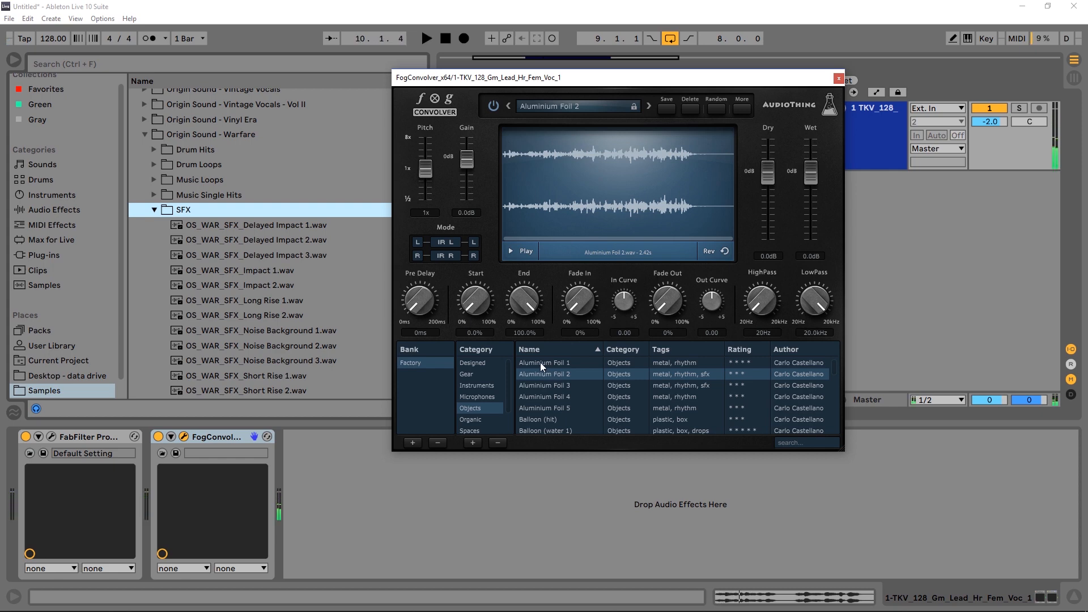
{"action": "left_click", "coordinate": [519, 250]}
- Load OS_WAR_SFX_Noise Background 1.wav from the SFX folder as the convolver's impulse response and audition it on the vocal track
{"action": "left_click", "coordinate": [273, 330]}
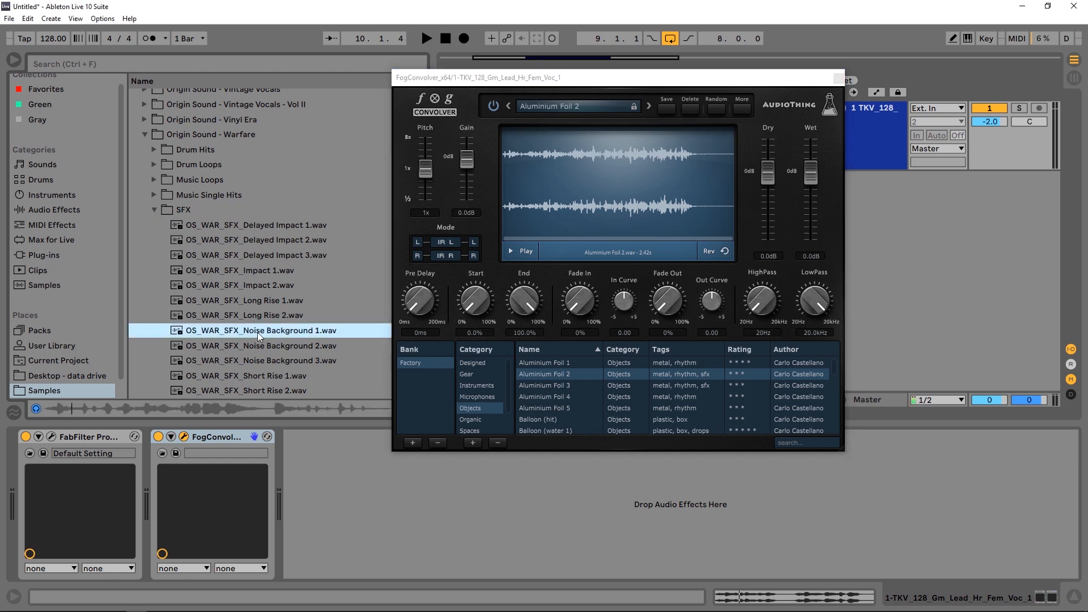
{"action": "left_click_drag", "start_coordinate": [257, 332], "coordinate": [604, 155]}
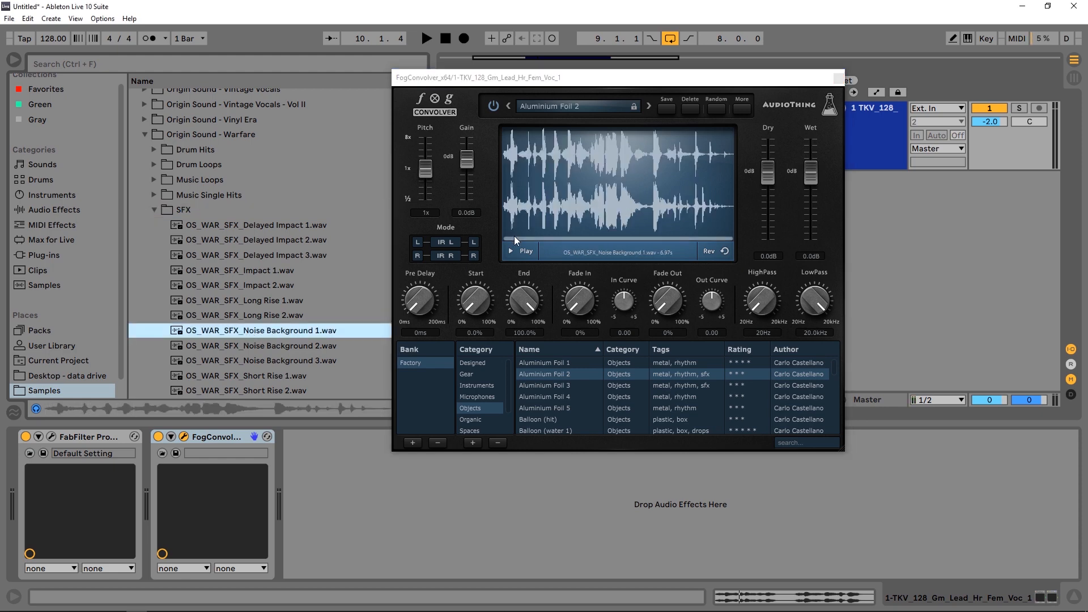
{"action": "key", "text": "space"}
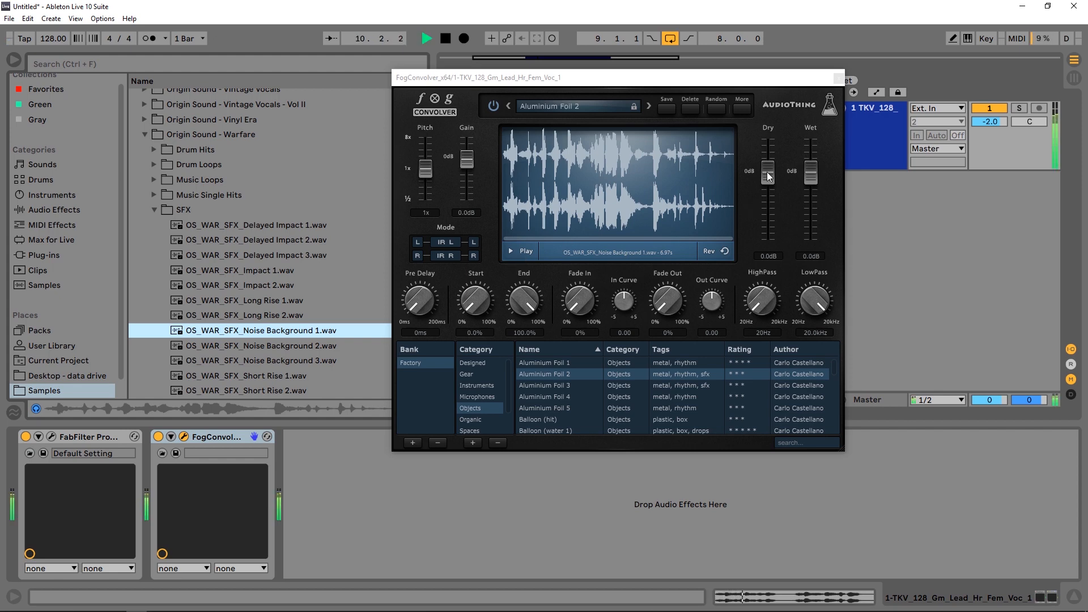
{"action": "key", "text": "space"}
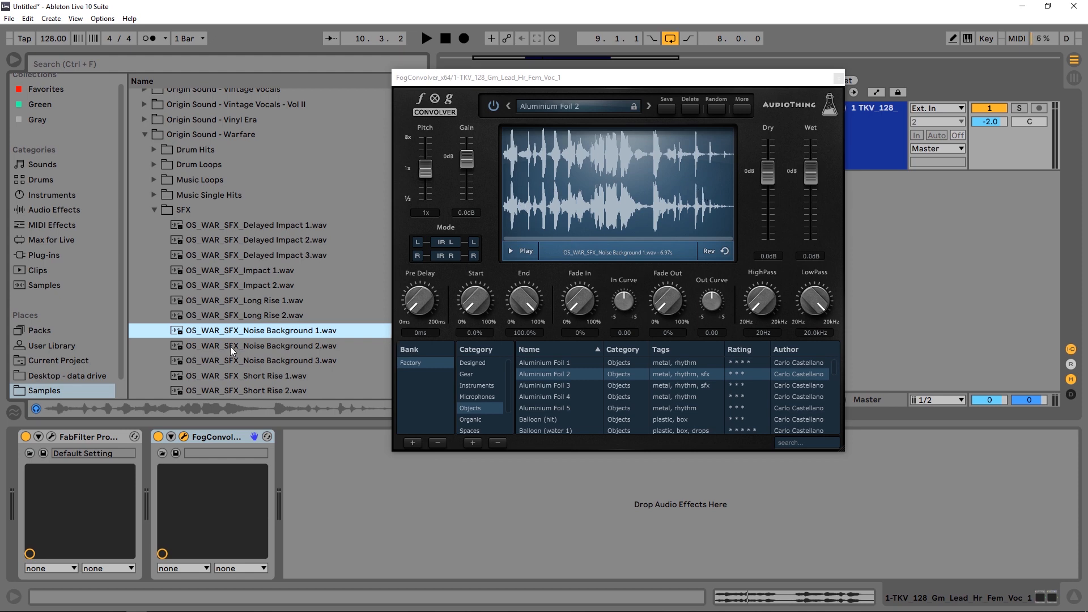
- Switch the convolver to True Stereo mode and load OS_WAR_SFX_Noise Background 2.wav as the IR R impulse response
{"action": "left_click", "coordinate": [451, 256]}
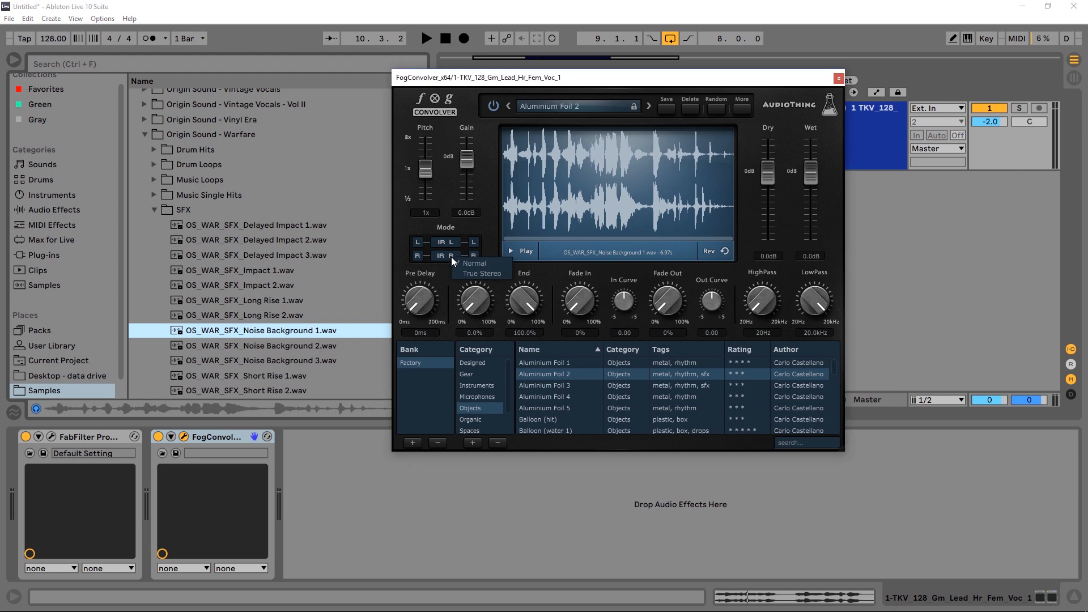
{"action": "left_click", "coordinate": [472, 273]}
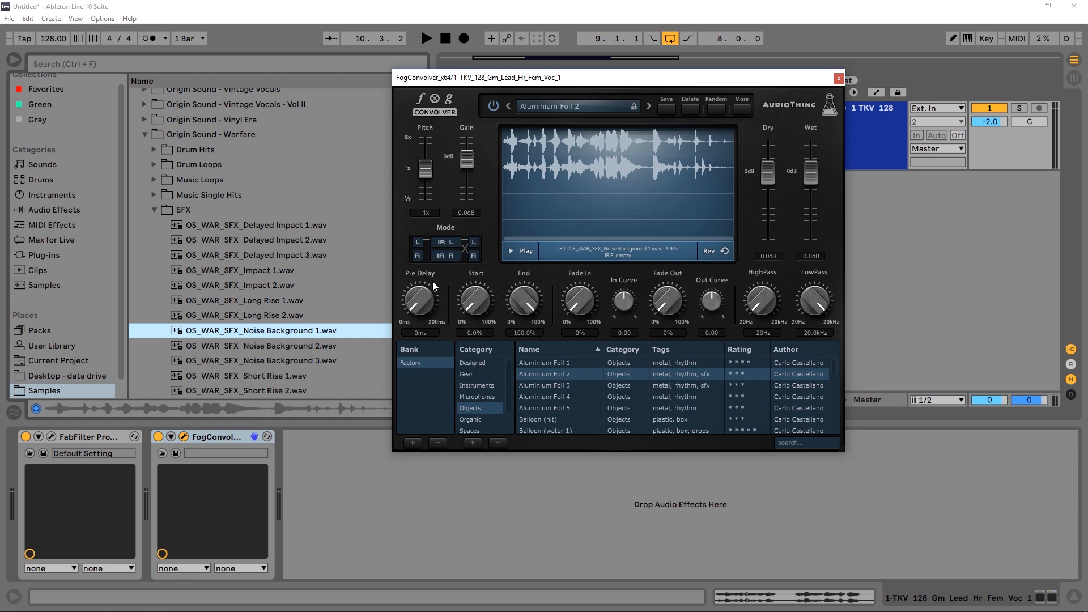
{"action": "left_click_drag", "start_coordinate": [267, 340], "coordinate": [553, 210]}
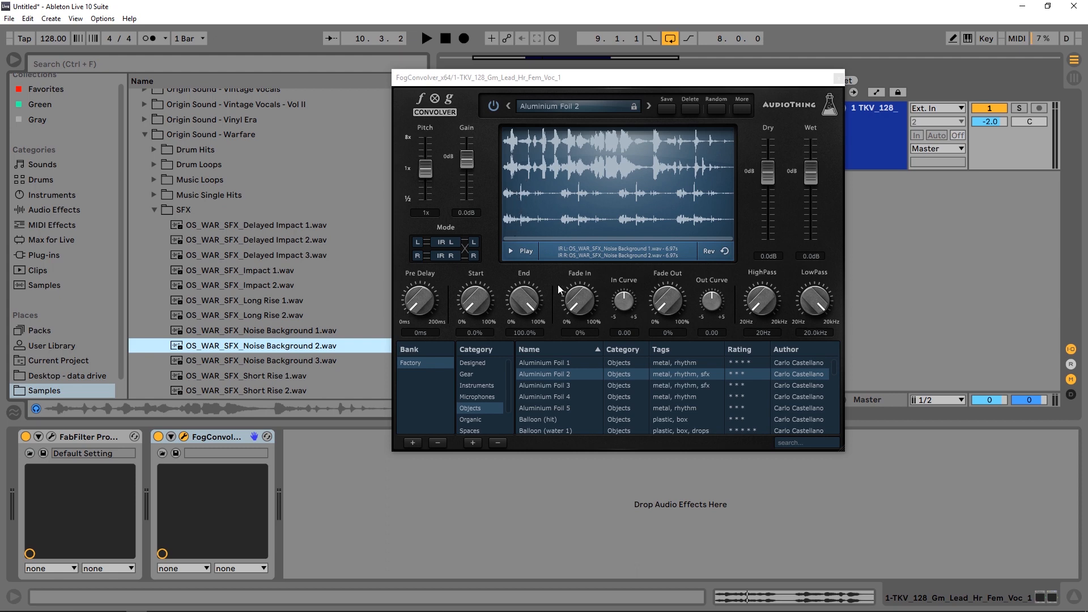
- Audition the dual impulse response, then set End to 34.8%, Fade Out to about 35% and Out Curve to 1.88
{"action": "key", "text": "space"}
{"action": "left_click_drag", "start_coordinate": [528, 294], "coordinate": [537, 378]}
{"action": "left_click_drag", "start_coordinate": [674, 296], "coordinate": [675, 237]}
{"action": "left_click_drag", "start_coordinate": [712, 298], "coordinate": [715, 274]}
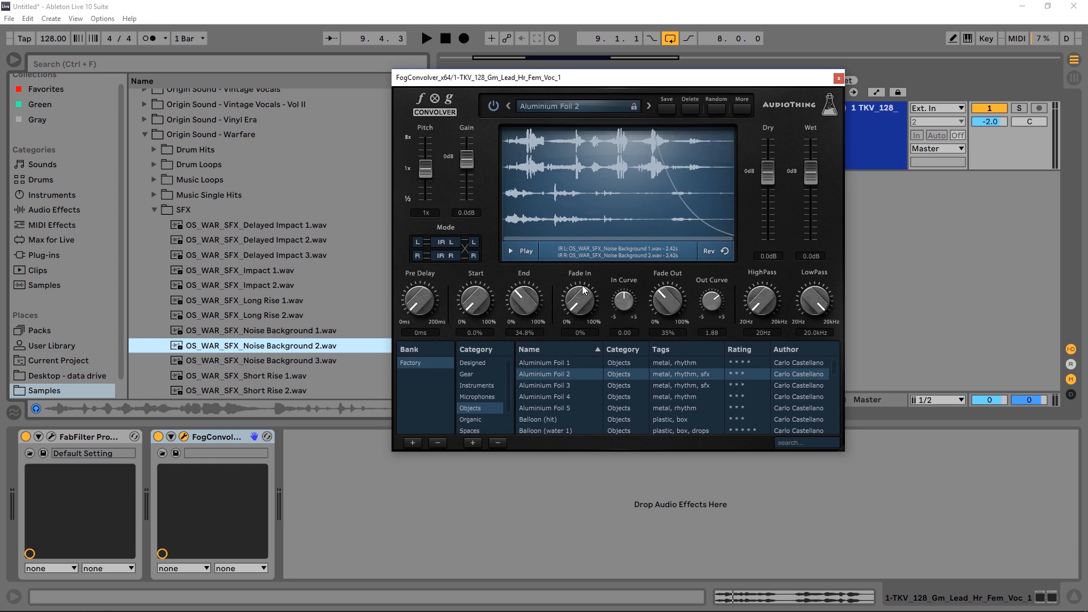
- Set Fade In to 3% and Pre Delay to 6 ms, and lower the Dry level to -inf dB
{"action": "mouse_move", "coordinate": [582, 305]}
{"action": "left_mouse_down"}
{"action": "mouse_move", "coordinate": [584, 289]}
{"action": "mouse_move", "coordinate": [580, 311]}
{"action": "mouse_move", "coordinate": [577, 293]}
{"action": "left_mouse_up"}
{"action": "left_click_drag", "start_coordinate": [430, 307], "coordinate": [423, 300]}
{"action": "left_click_drag", "start_coordinate": [767, 171], "coordinate": [774, 280]}
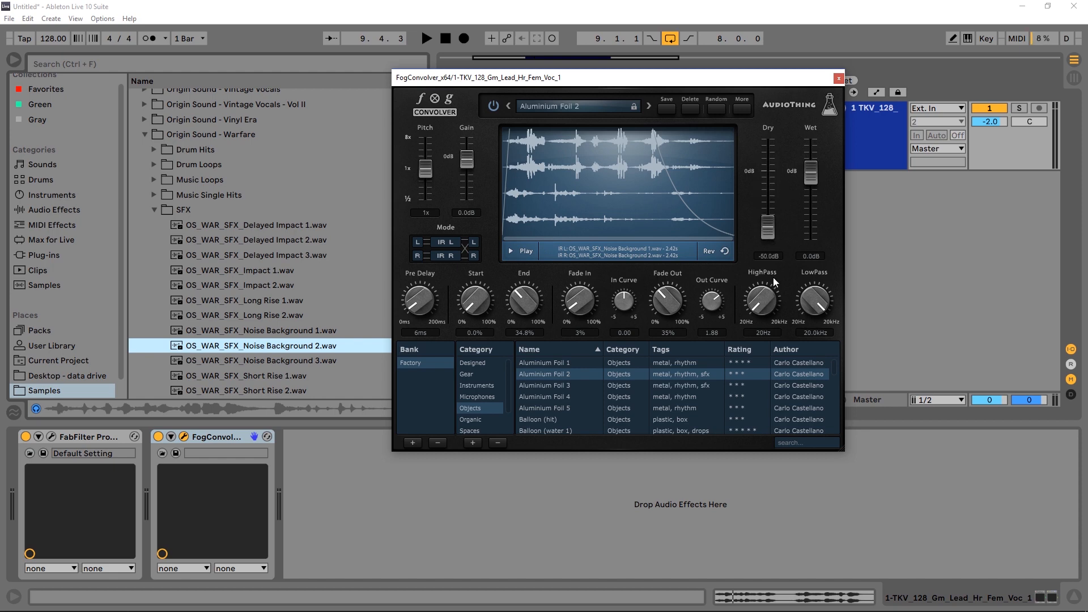
- During playback, shorten the impulse response to an End of 14.4%, with Fade Out at 80% and HighPass at 158 Hz
{"action": "key", "text": "space"}
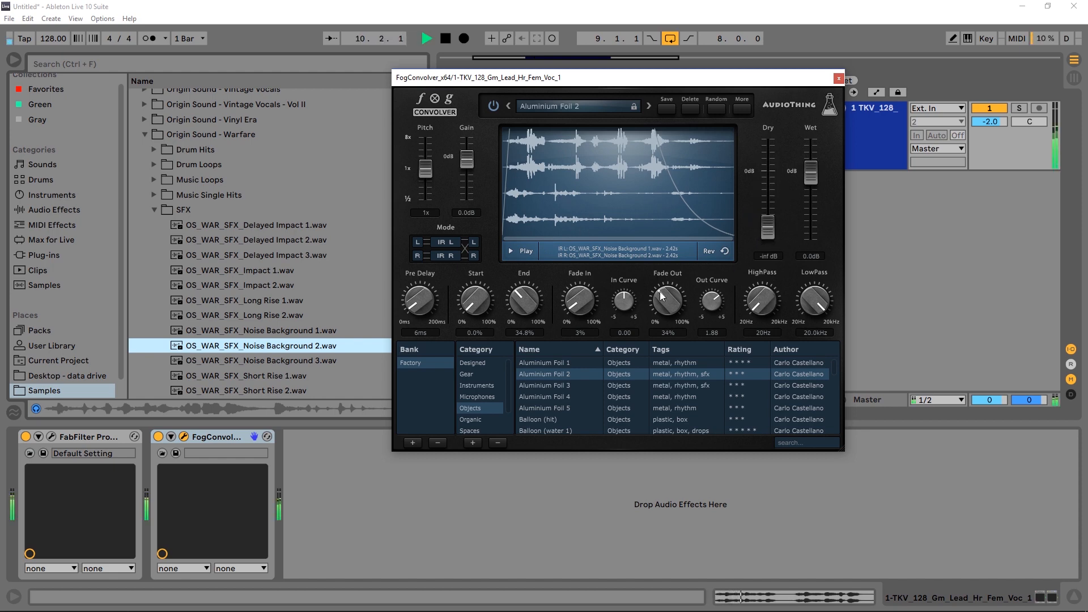
{"action": "left_click_drag", "start_coordinate": [522, 289], "coordinate": [515, 313]}
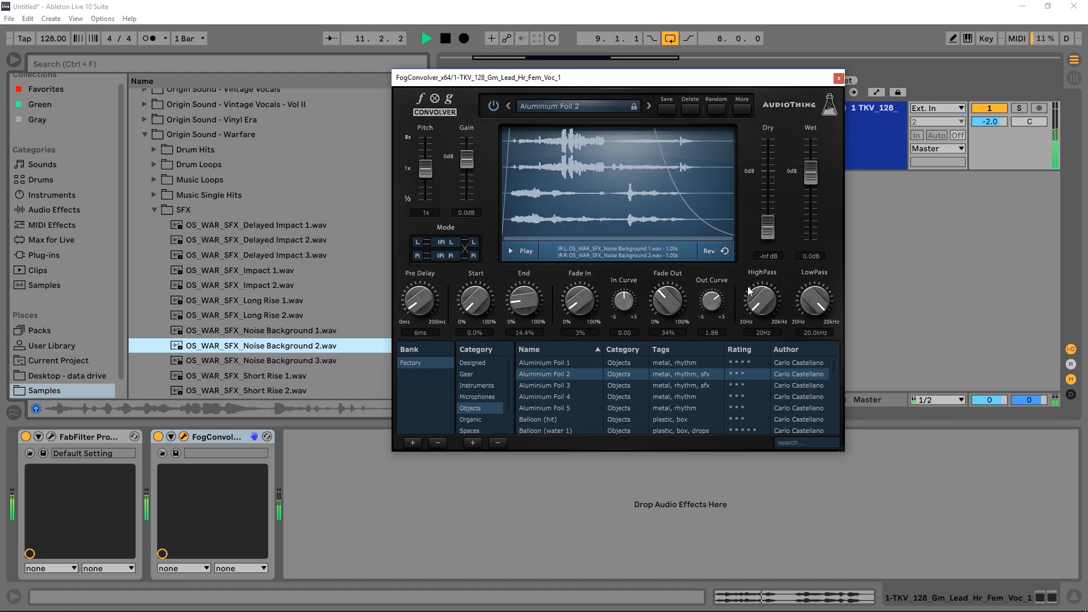
{"action": "left_click_drag", "start_coordinate": [667, 302], "coordinate": [675, 229]}
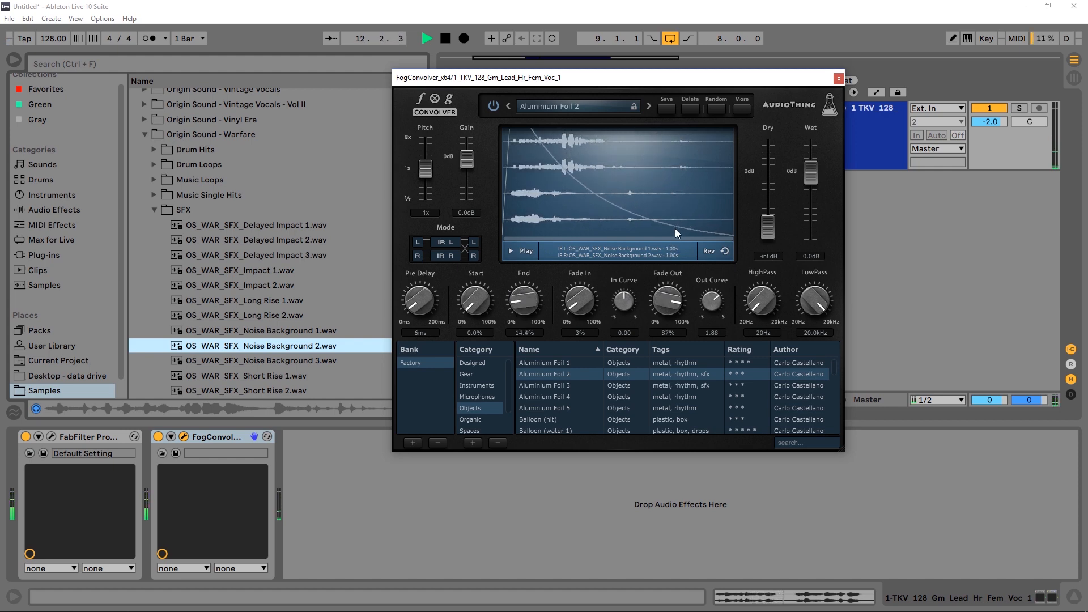
{"action": "left_click_drag", "start_coordinate": [676, 283], "coordinate": [676, 306]}
{"action": "left_click_drag", "start_coordinate": [762, 301], "coordinate": [760, 254]}
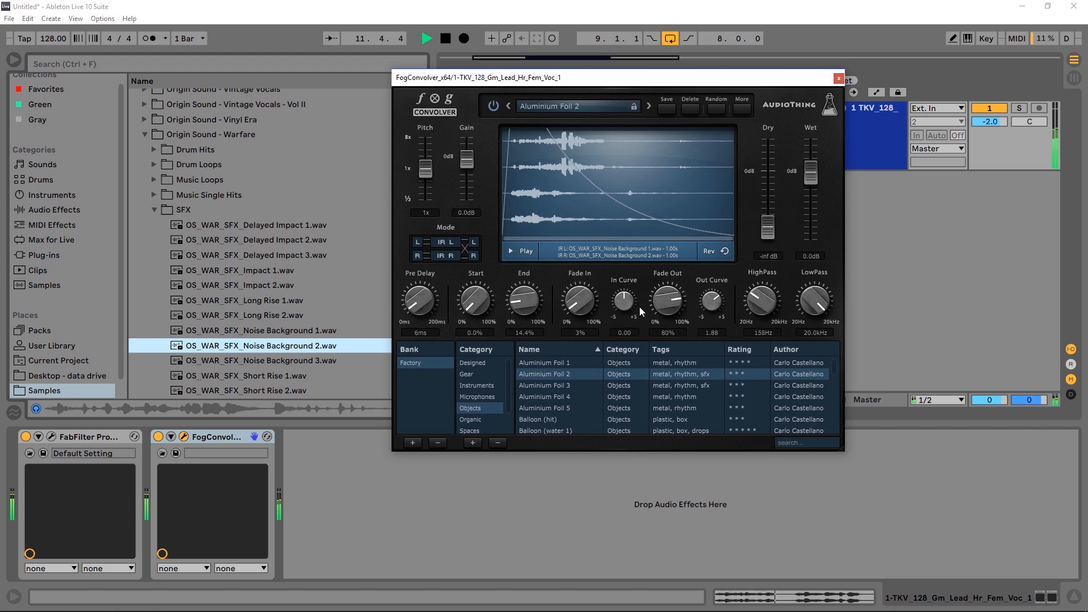
- Raise Fade In to 4% and End to 18.8%, then stop playback
{"action": "left_click_drag", "start_coordinate": [593, 310], "coordinate": [587, 304]}
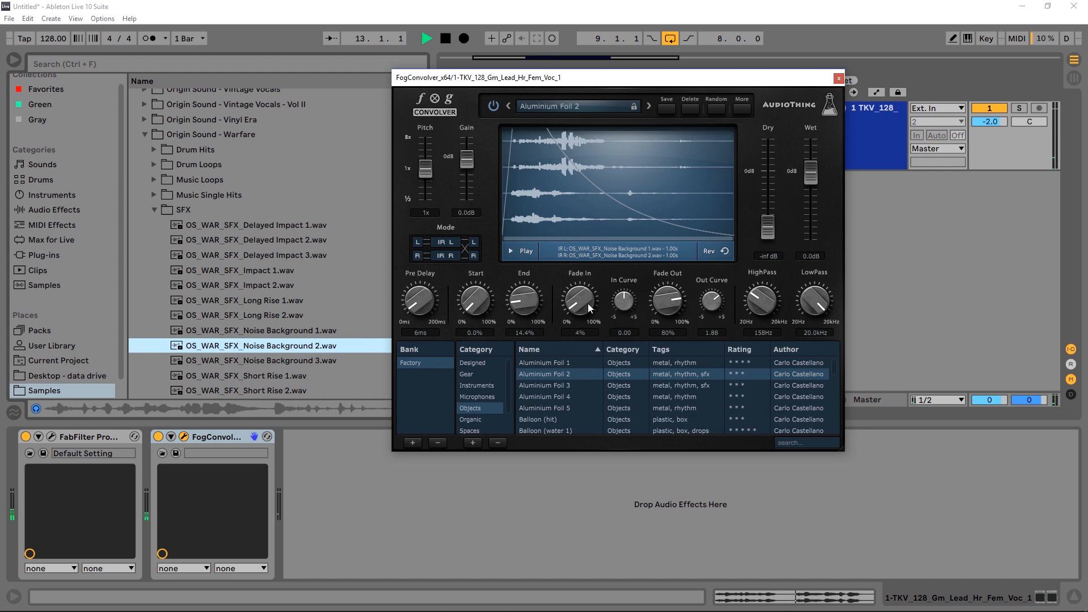
{"action": "left_click_drag", "start_coordinate": [509, 302], "coordinate": [513, 295]}
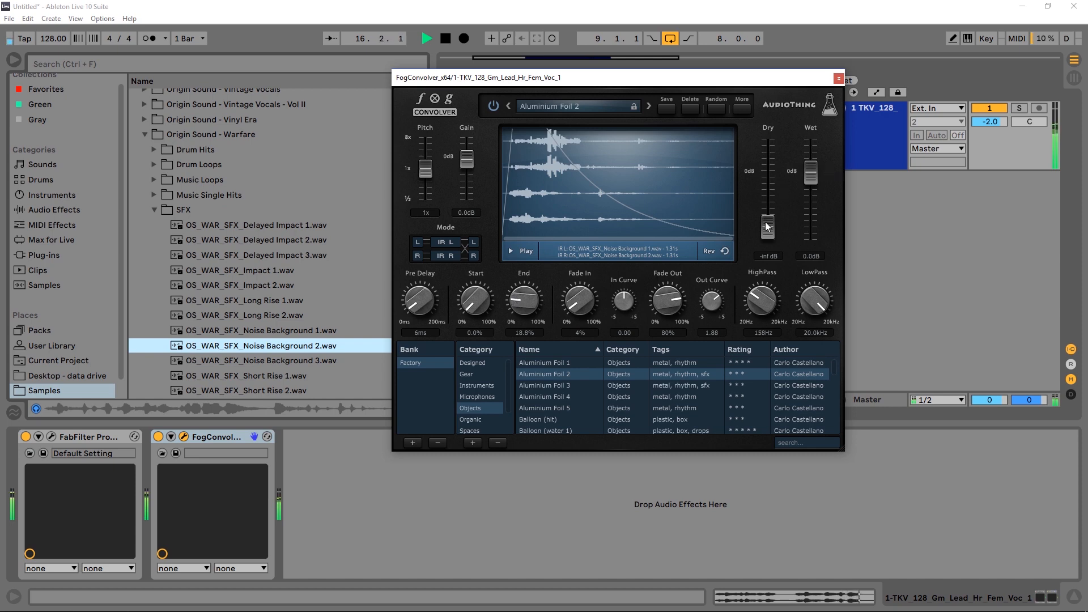
{"action": "key", "text": "space"}
- Restore the Dry level to 0 dB, lower Wet to -4.4 dB, and audition the mix on the track
{"action": "left_click_drag", "start_coordinate": [770, 230], "coordinate": [777, 130]}
{"action": "left_click_drag", "start_coordinate": [811, 171], "coordinate": [811, 182]}
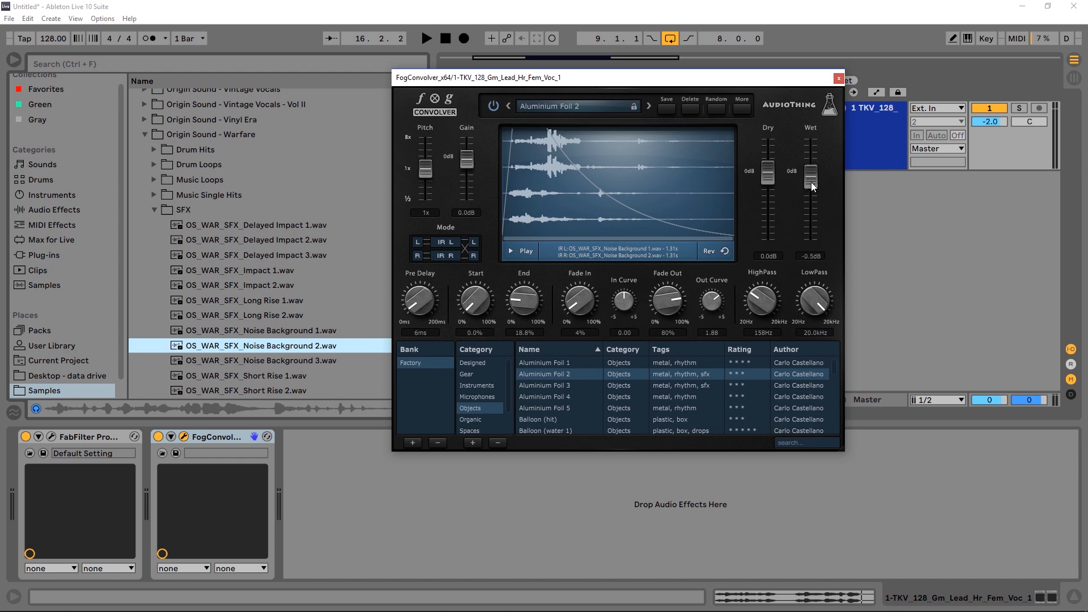
{"action": "key", "text": "space"}
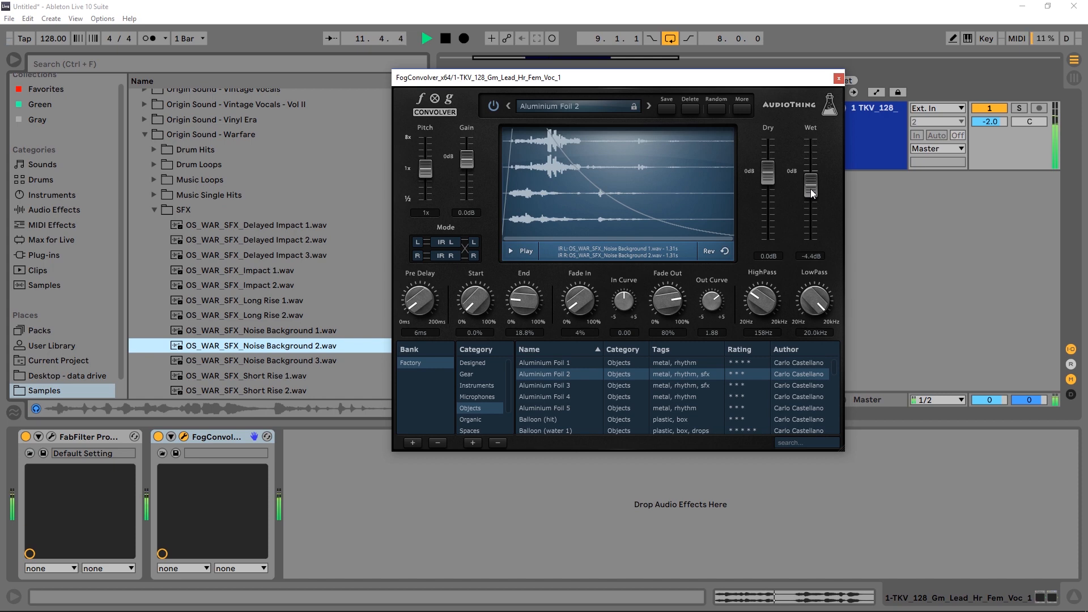
{"action": "key", "text": "space"}
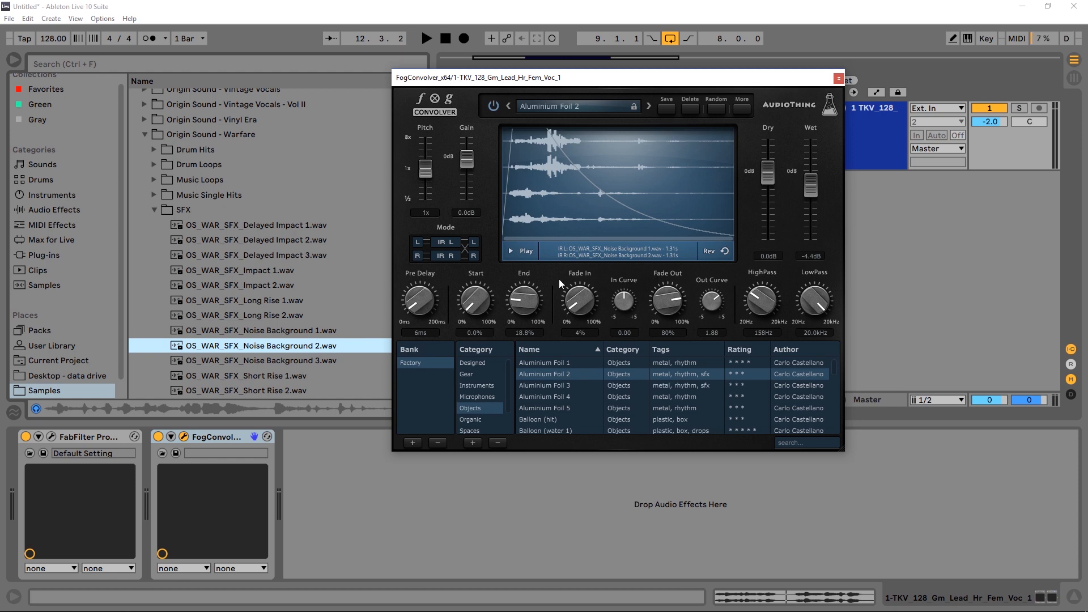
- Play the impulse response on its own, then listen to the vocal track through the convolver
{"action": "left_click", "coordinate": [520, 255]}
{"action": "key", "text": "space"}
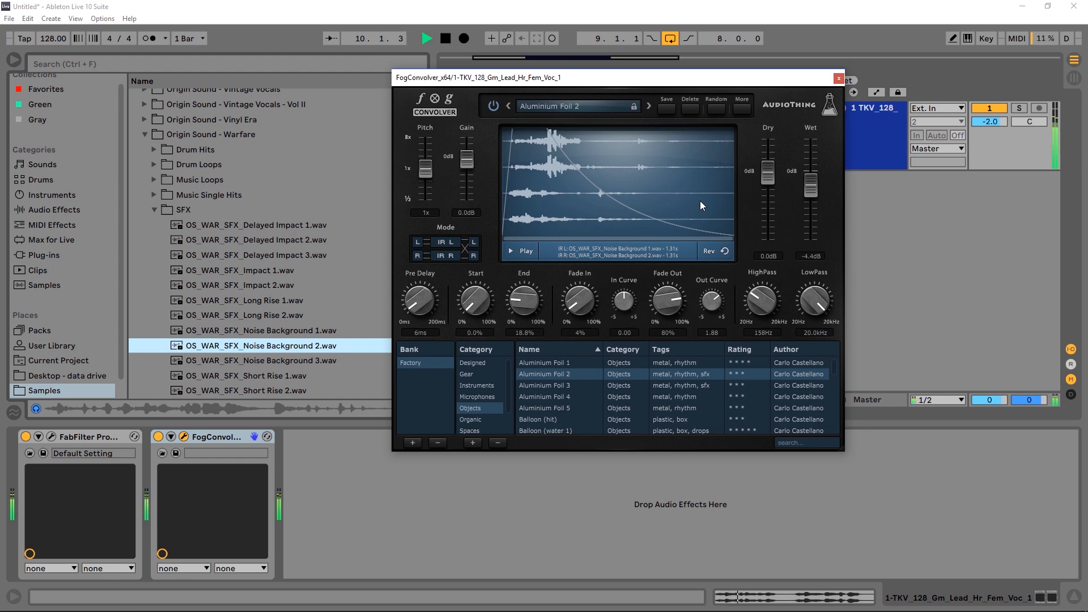
{"action": "key", "text": "space"}
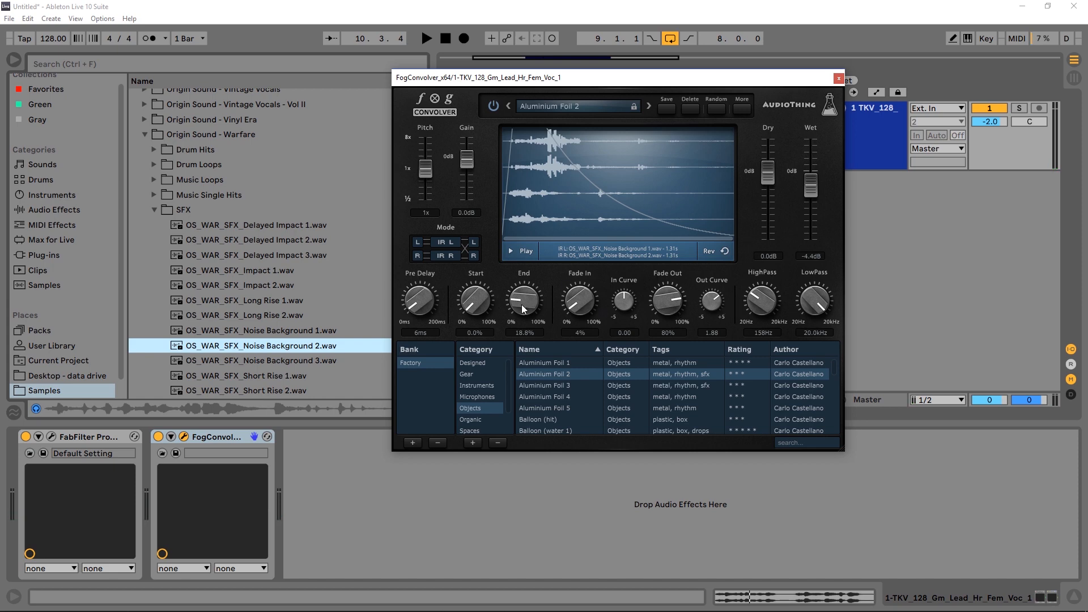
- Lengthen the impulse response by setting End to 28.4% and Fade Out to 92%
{"action": "left_click_drag", "start_coordinate": [521, 305], "coordinate": [520, 299]}
{"action": "left_click_drag", "start_coordinate": [668, 299], "coordinate": [676, 286]}
{"action": "left_click_drag", "start_coordinate": [535, 293], "coordinate": [532, 280]}
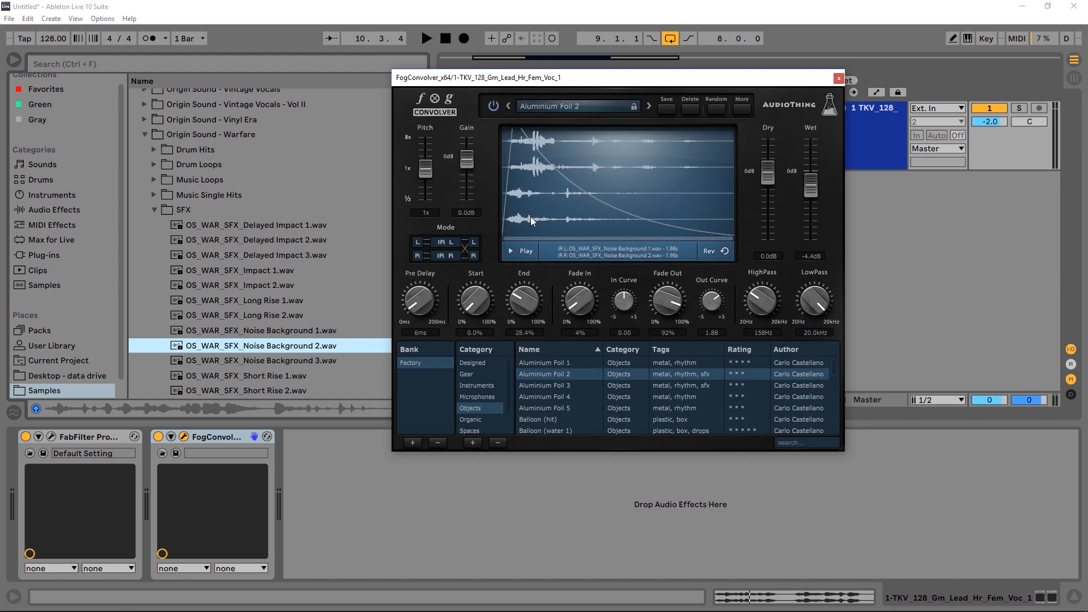
- Set Fade Out to 96% and the Wet level to -2.6 dB, then audition the result on the track
{"action": "left_click_drag", "start_coordinate": [668, 308], "coordinate": [667, 295]}
{"action": "left_click_drag", "start_coordinate": [809, 185], "coordinate": [803, 186]}
{"action": "key", "text": "space"}
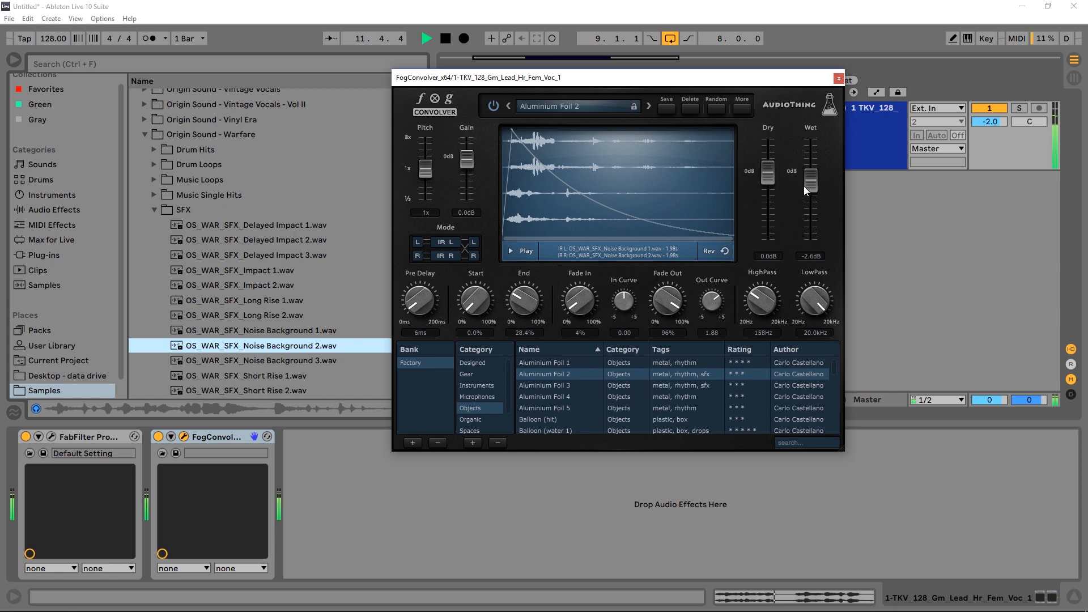
{"action": "key", "text": "space"}
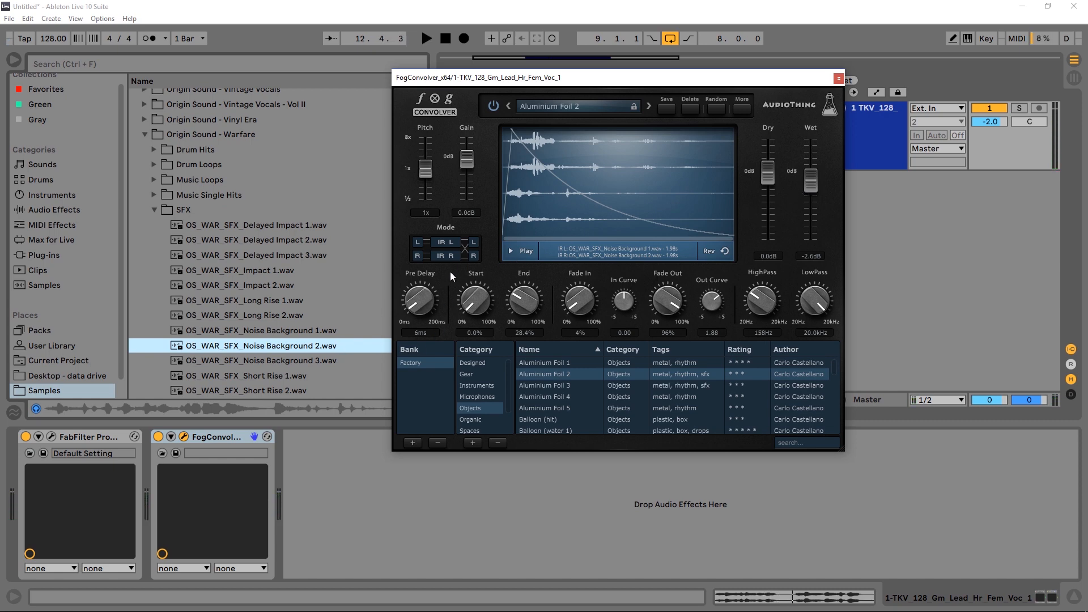
- Review the convolver's mode options, keeping True Stereo, and move the plug-in window to uncover part of the arrangement
{"action": "left_click", "coordinate": [437, 243]}
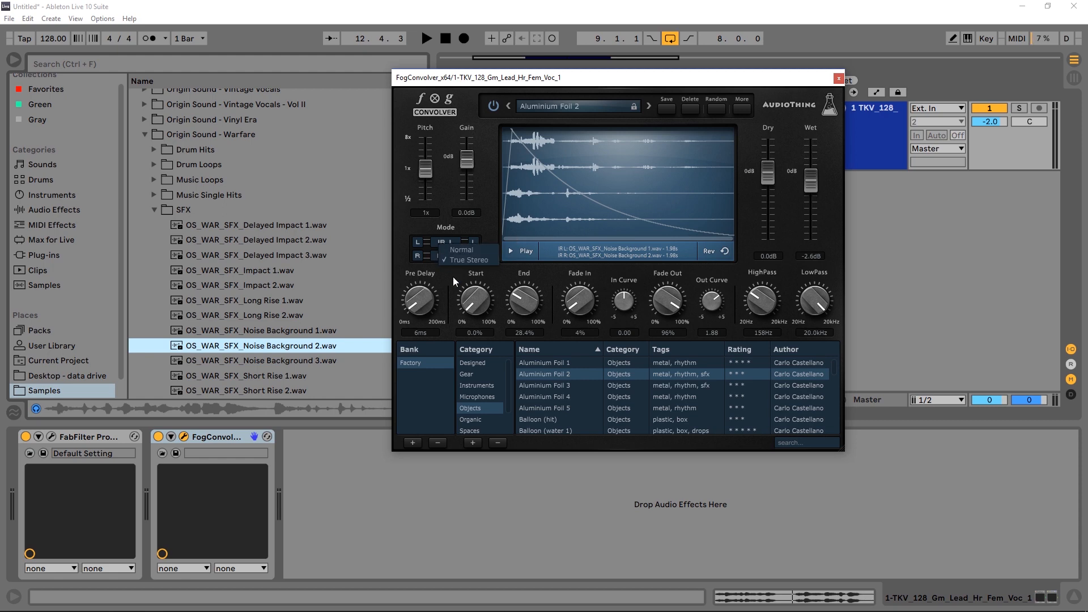
{"action": "left_click", "coordinate": [456, 228]}
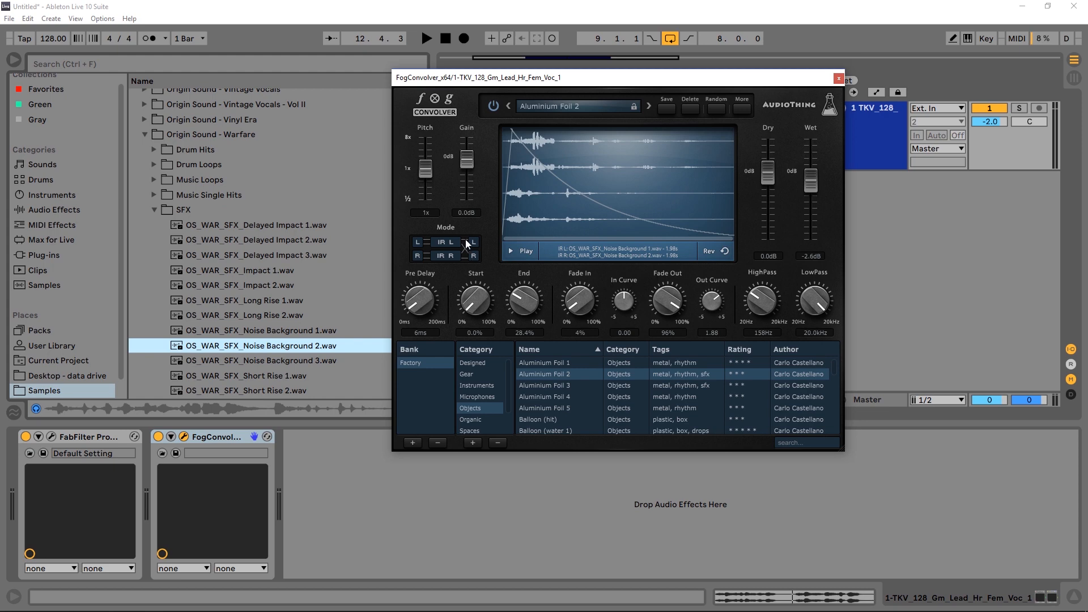
{"action": "left_click_drag", "start_coordinate": [508, 79], "coordinate": [421, 97]}
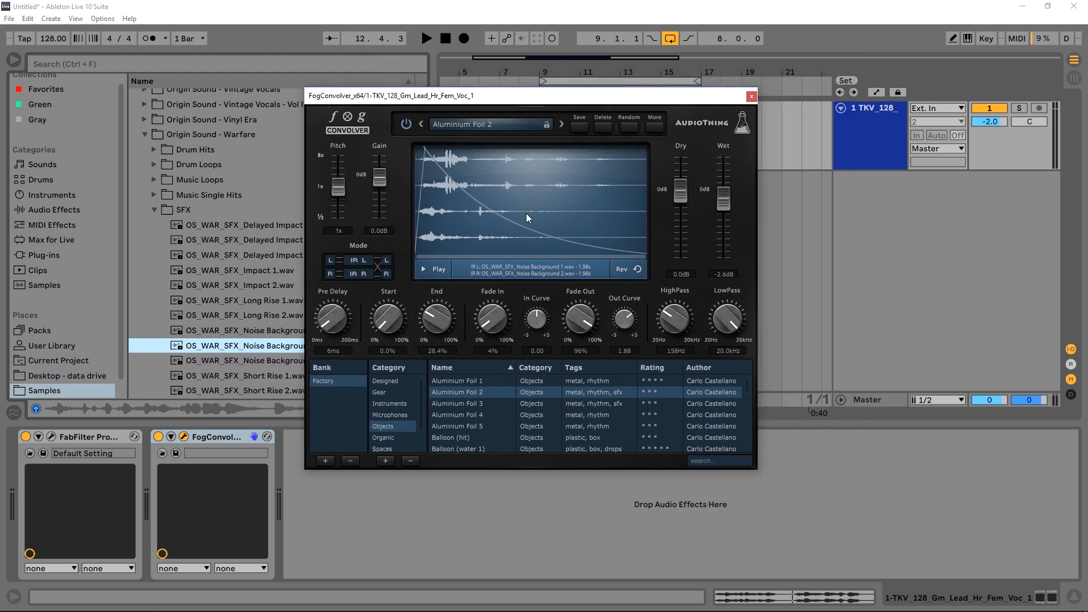